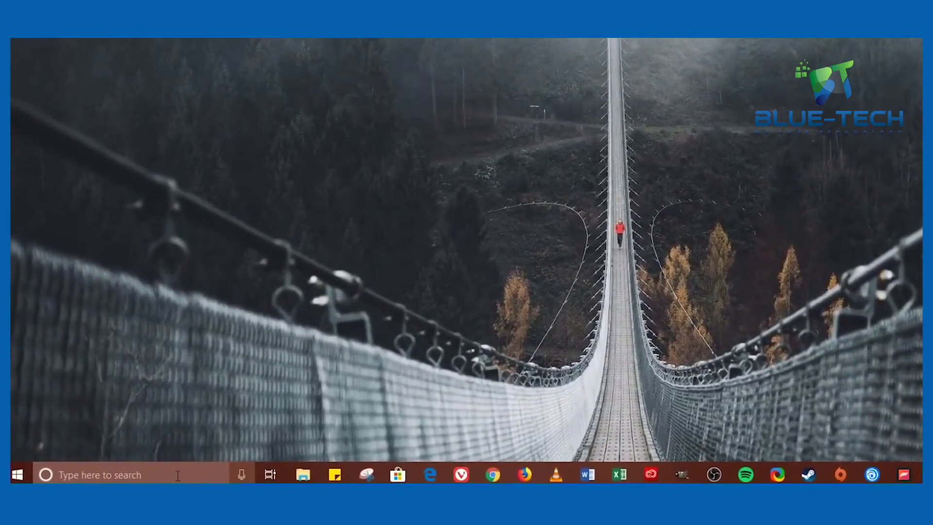
- Open the list of network adapters from the Network and Sharing Center in Control Panel
{"action": "left_click", "coordinate": [178, 475]}
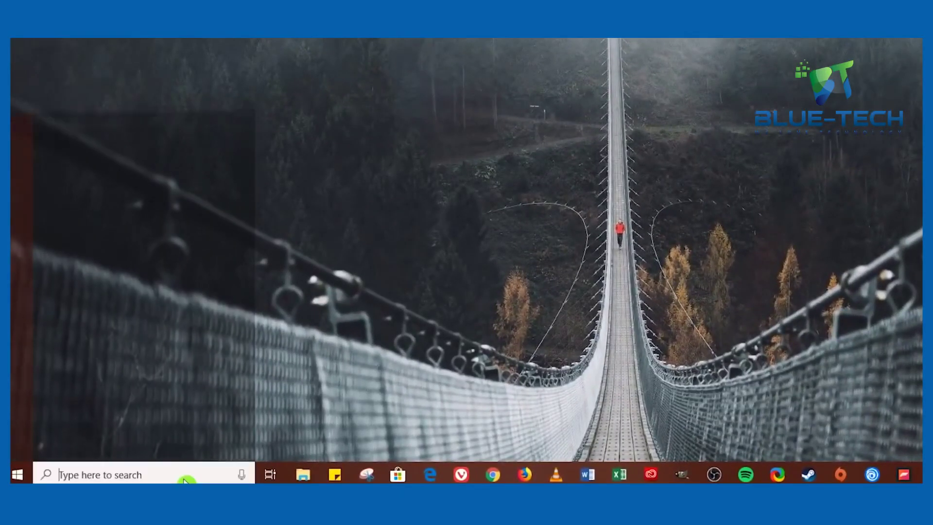
{"action": "type", "text": "control panel"}
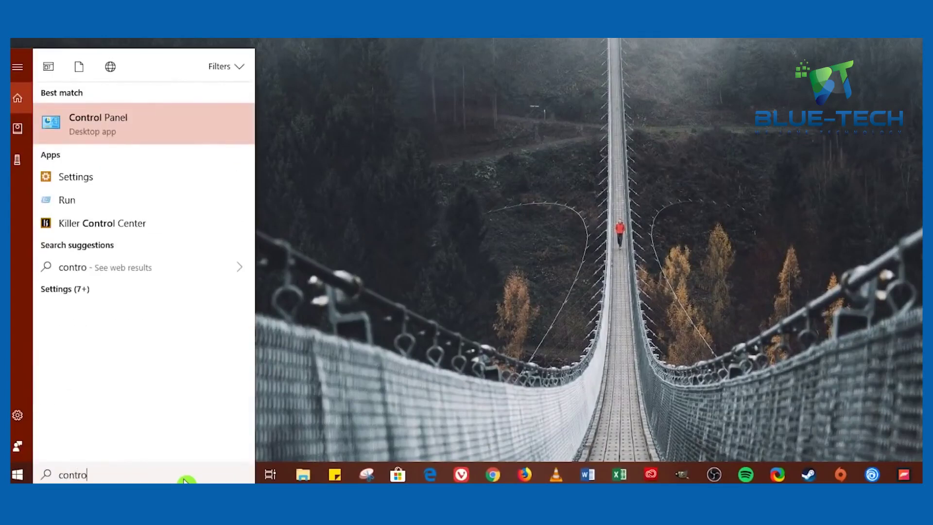
{"action": "left_click", "coordinate": [136, 122]}
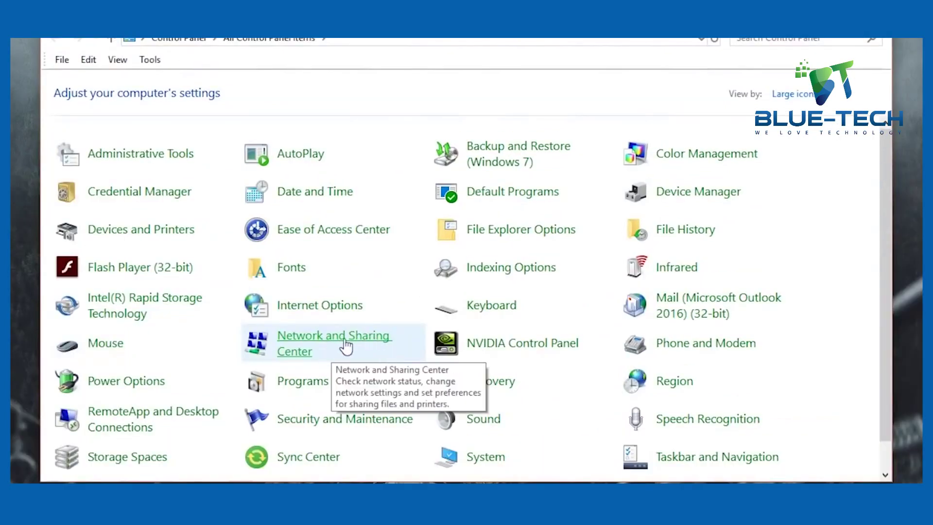
{"action": "left_click", "coordinate": [346, 345]}
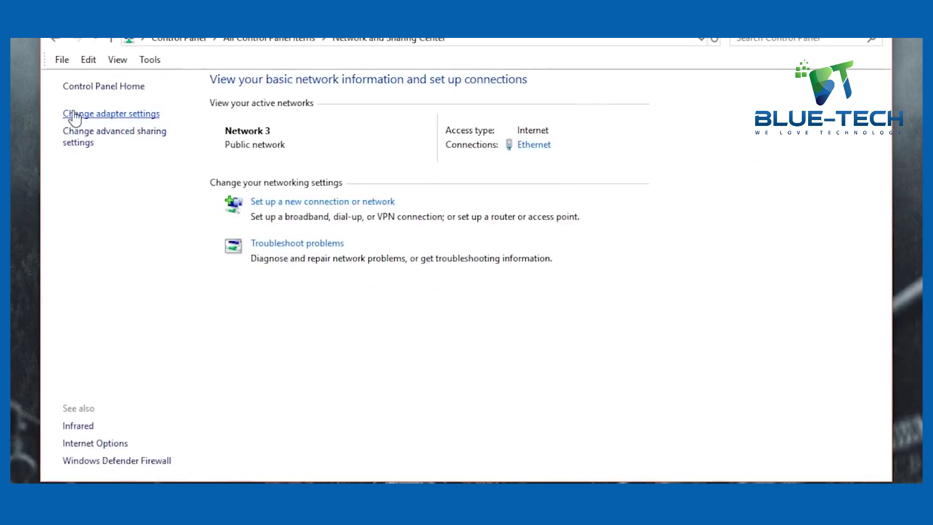
{"action": "left_click", "coordinate": [138, 117]}
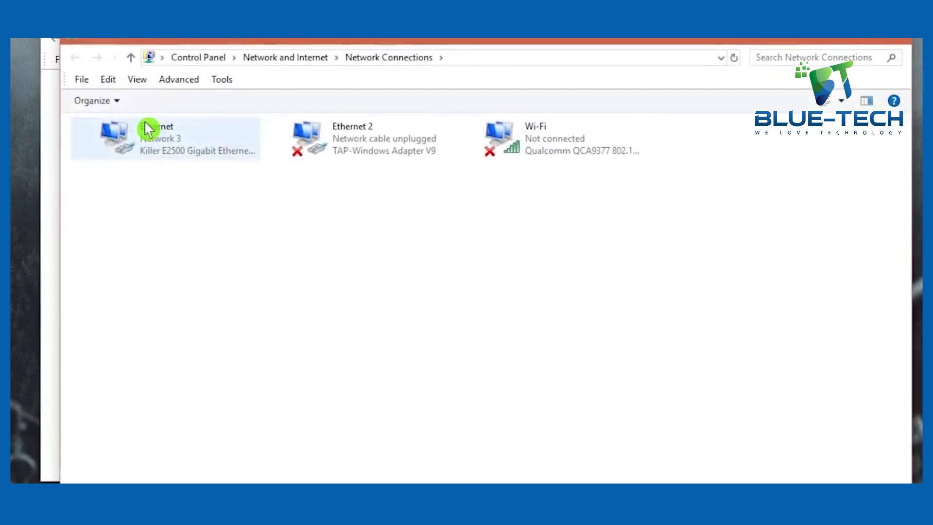
- Set the Ethernet connection's IPv4 DNS servers to 8.8.8.8 as preferred and 8.8.4.4 as alternate
{"action": "right_click", "coordinate": [198, 137]}
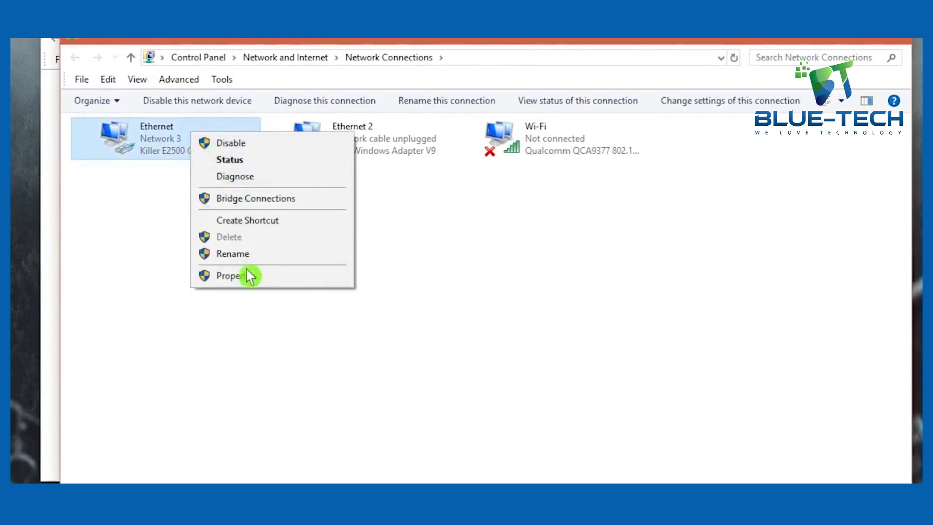
{"action": "left_click", "coordinate": [248, 277]}
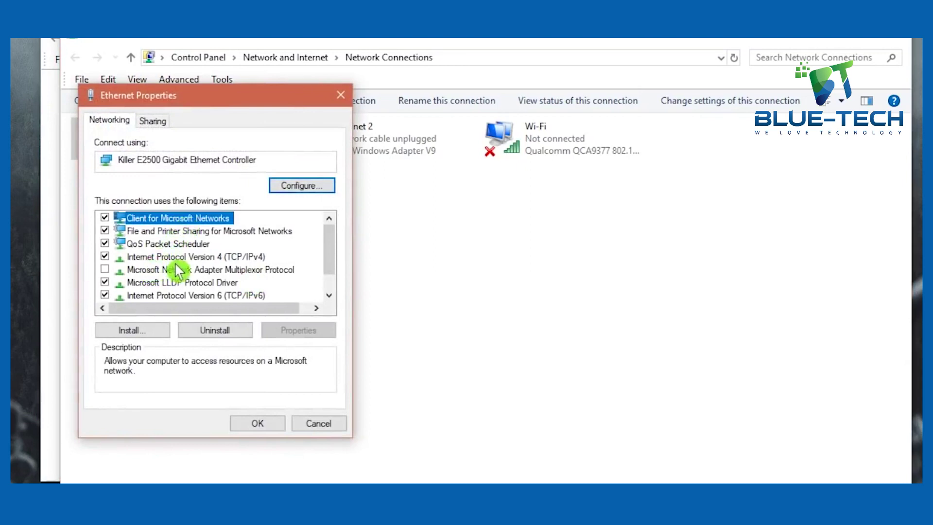
{"action": "left_click", "coordinate": [227, 261]}
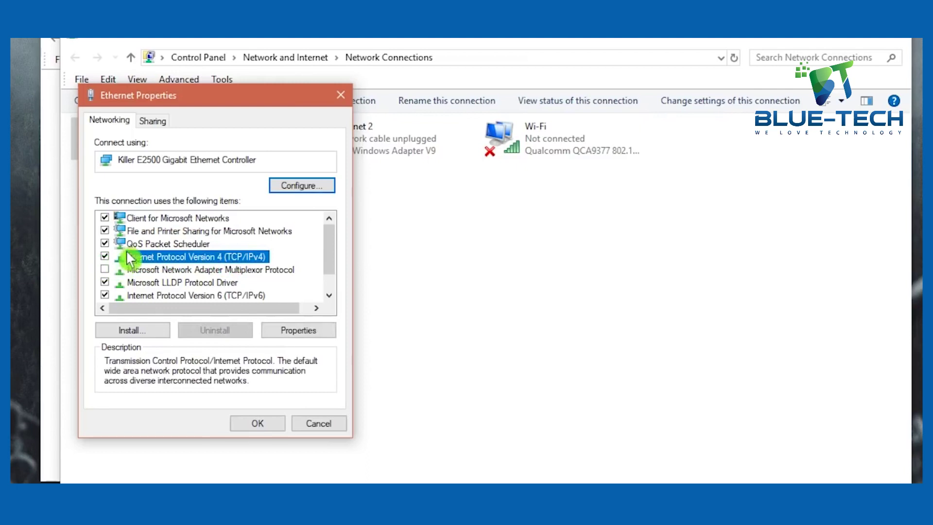
{"action": "left_click", "coordinate": [306, 335]}
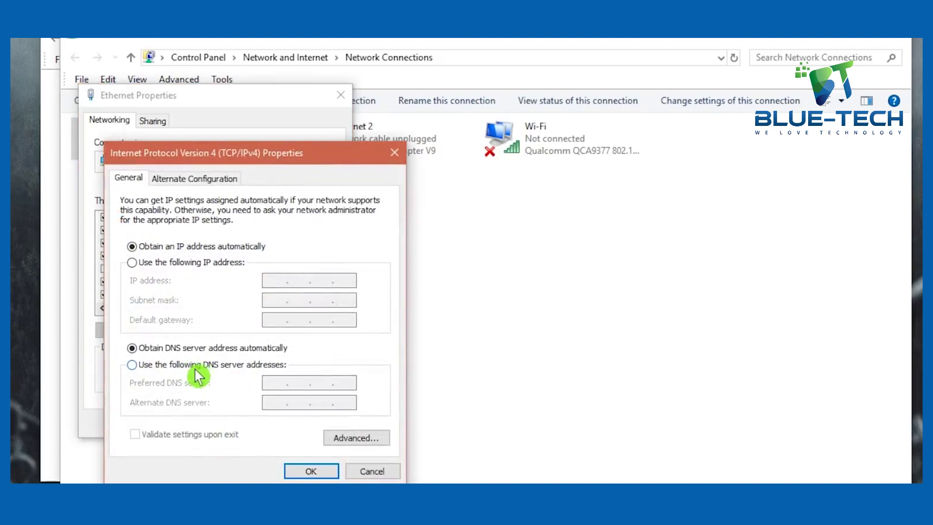
{"action": "left_click", "coordinate": [140, 368]}
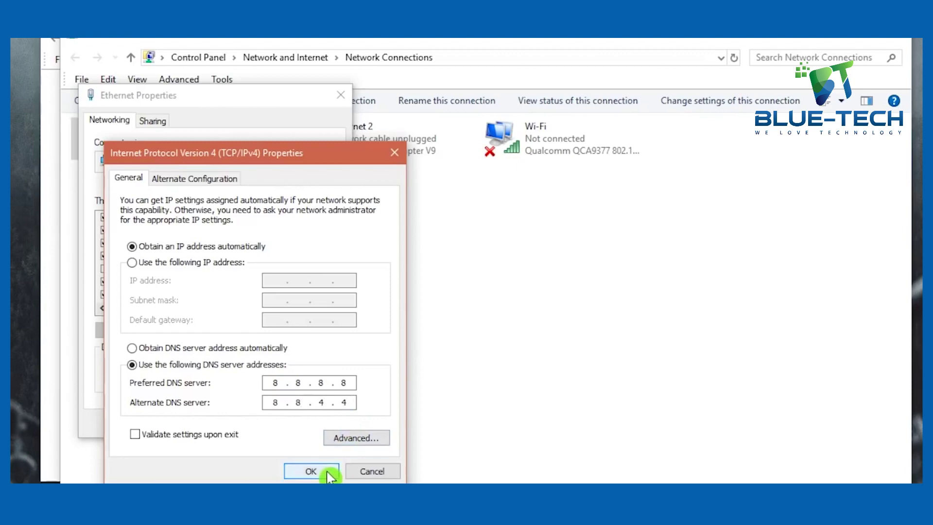
{"action": "left_click", "coordinate": [311, 471]}
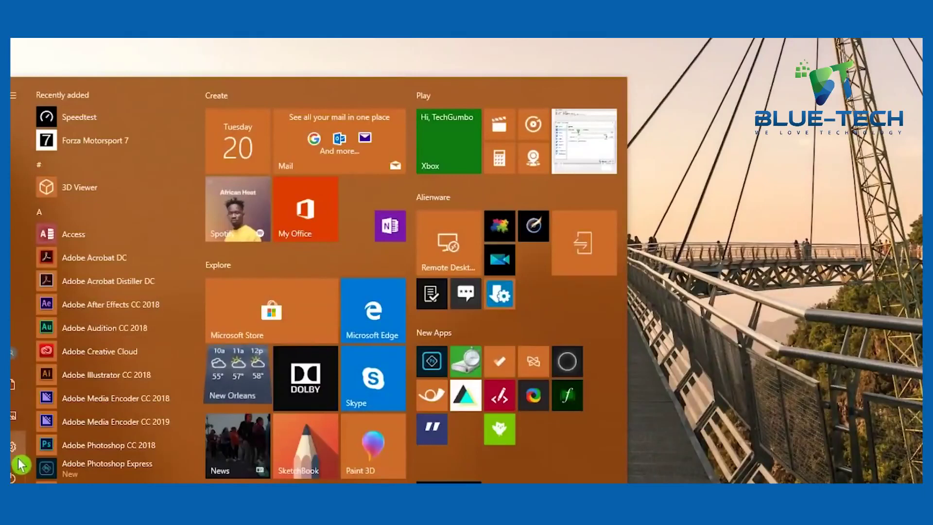
- In the Windows privacy settings, turn off background running for 3D Viewer and Alienware Mobile Connect
{"action": "left_click", "coordinate": [18, 456]}
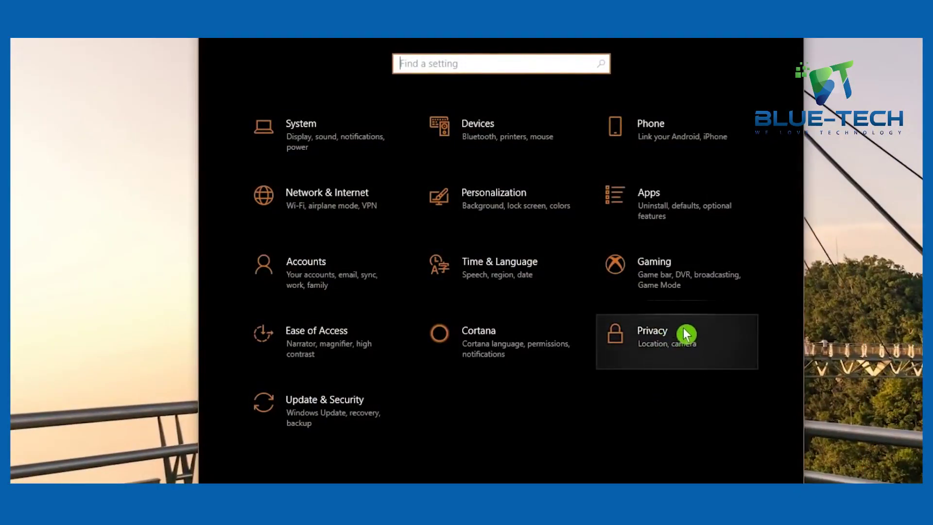
{"action": "left_click", "coordinate": [677, 335]}
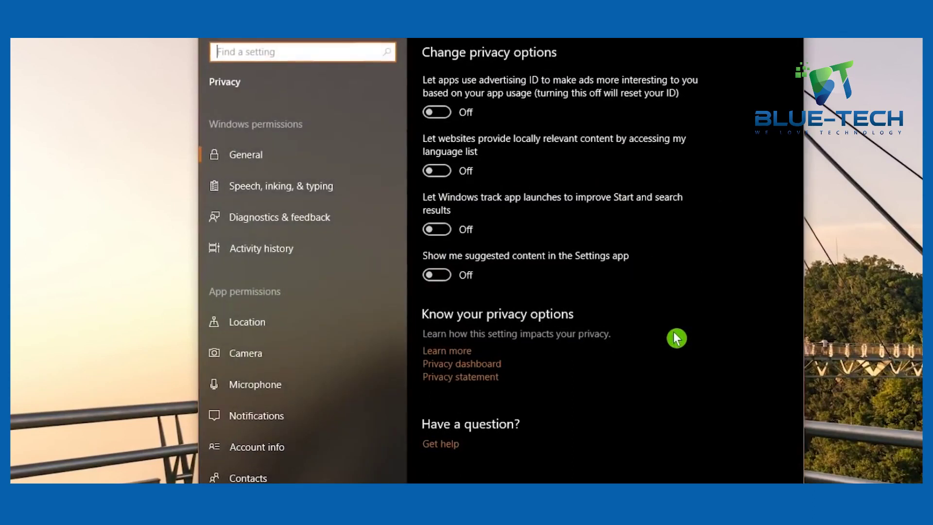
{"action": "scroll", "coordinate": [351, 290], "scroll_direction": "down", "scroll_amount": 7}
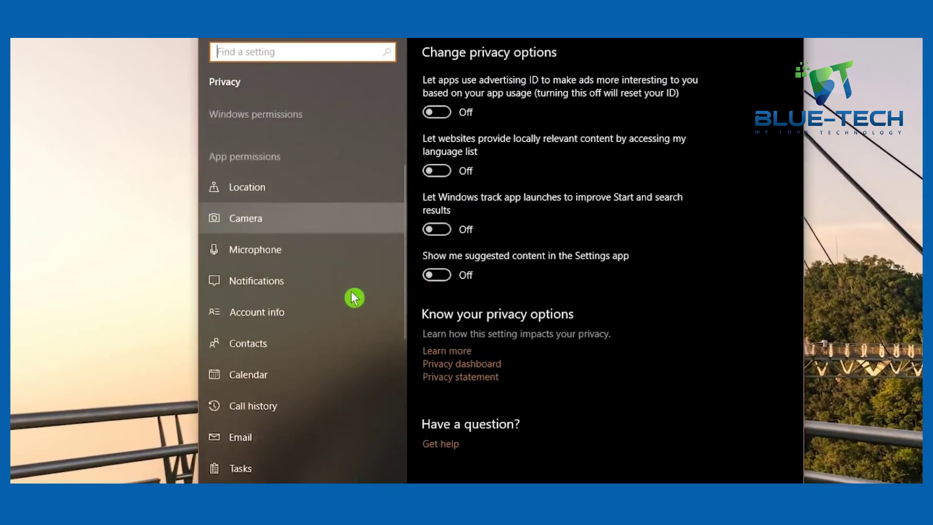
{"action": "scroll", "coordinate": [353, 297], "scroll_direction": "down", "scroll_amount": 5}
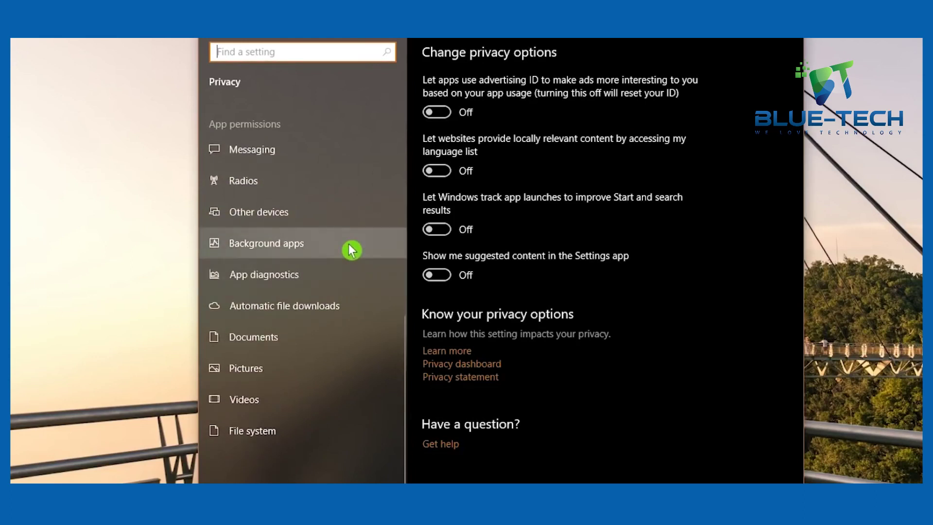
{"action": "left_click", "coordinate": [351, 249]}
{"action": "left_click", "coordinate": [685, 225]}
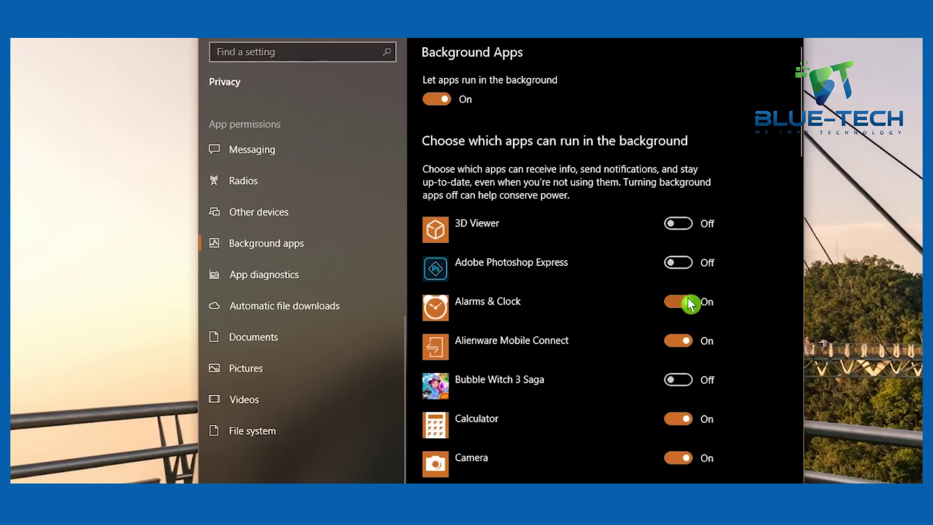
{"action": "left_click", "coordinate": [686, 341]}
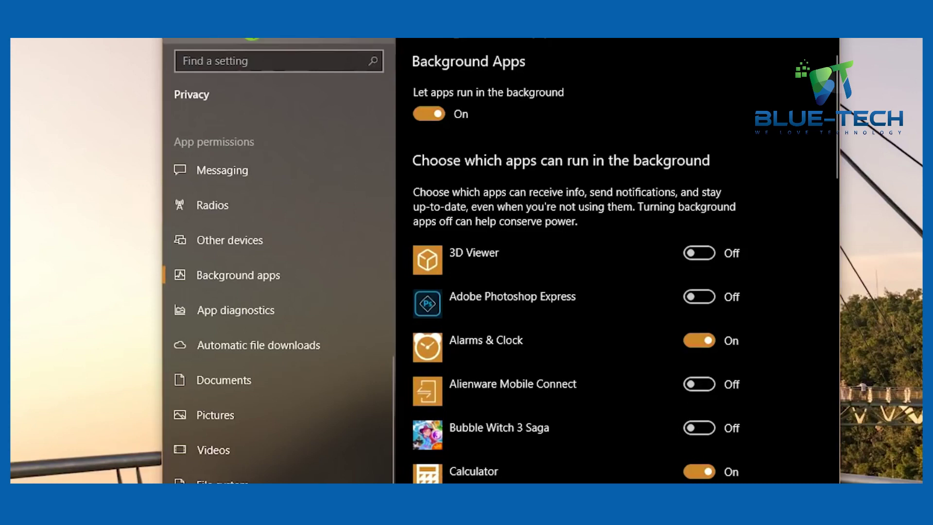
- Turn off downloads from other PCs in the Delivery Optimization settings of Windows Update
{"action": "left_click", "coordinate": [274, 60]}
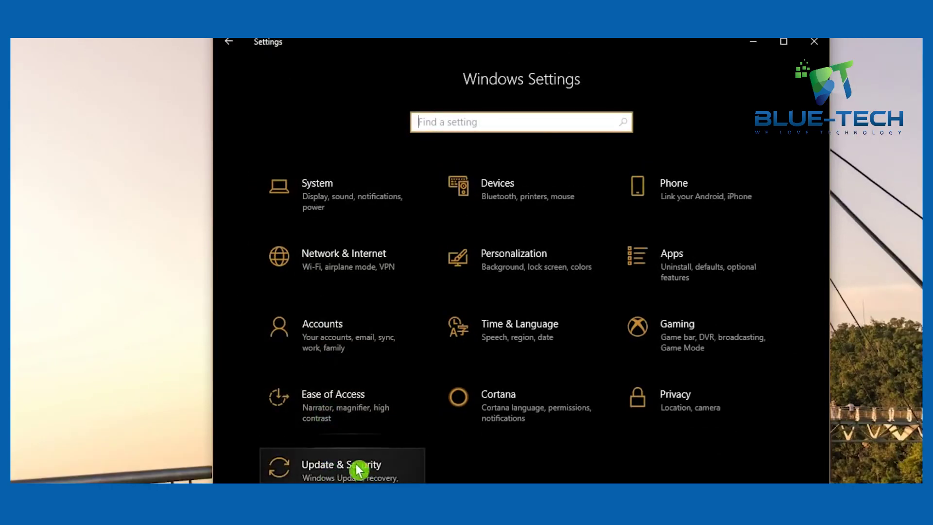
{"action": "left_click", "coordinate": [345, 478]}
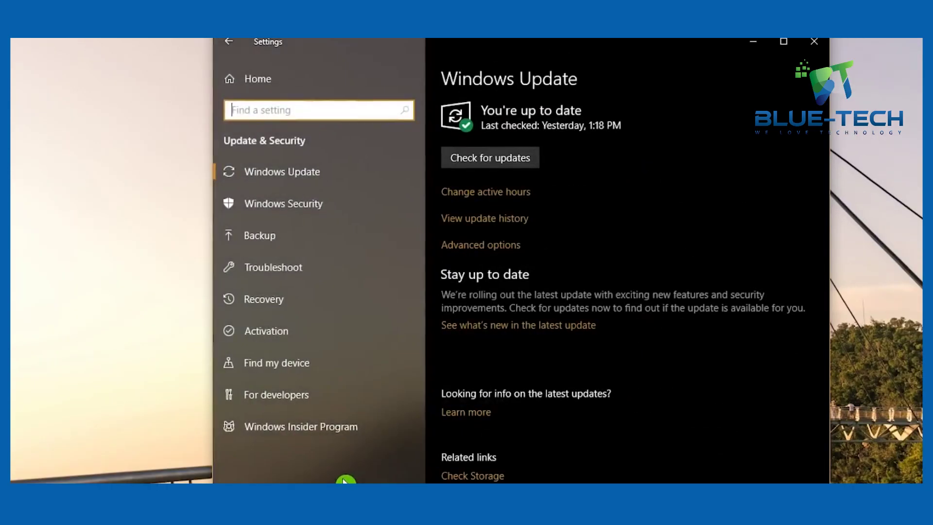
{"action": "left_click", "coordinate": [508, 261]}
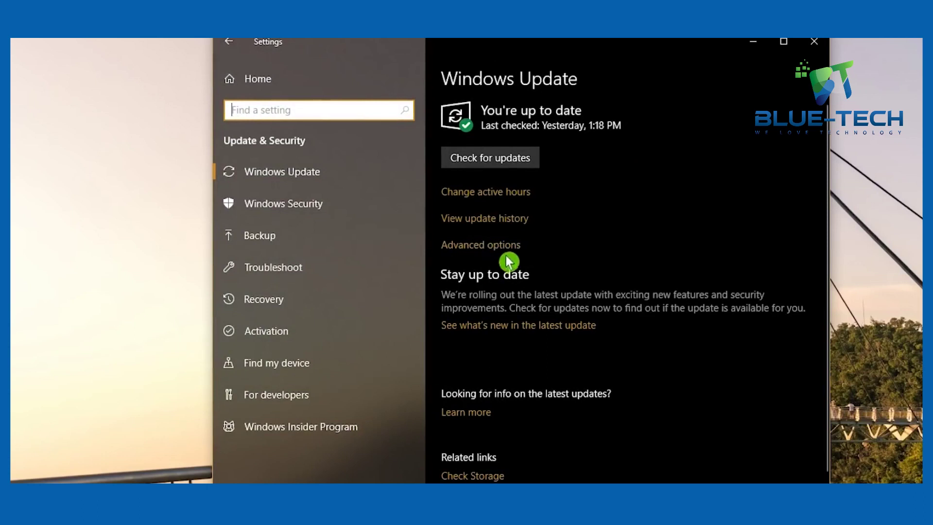
{"action": "left_click", "coordinate": [506, 246]}
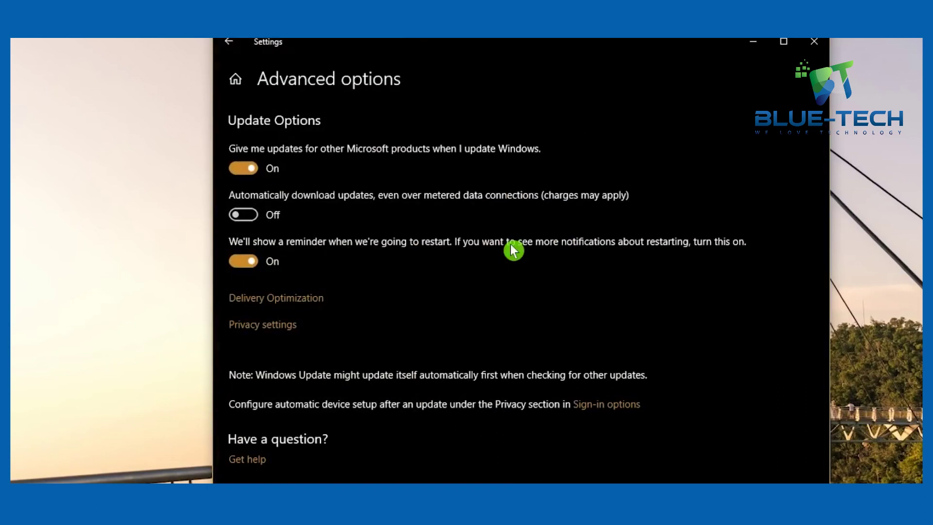
{"action": "left_click", "coordinate": [291, 299]}
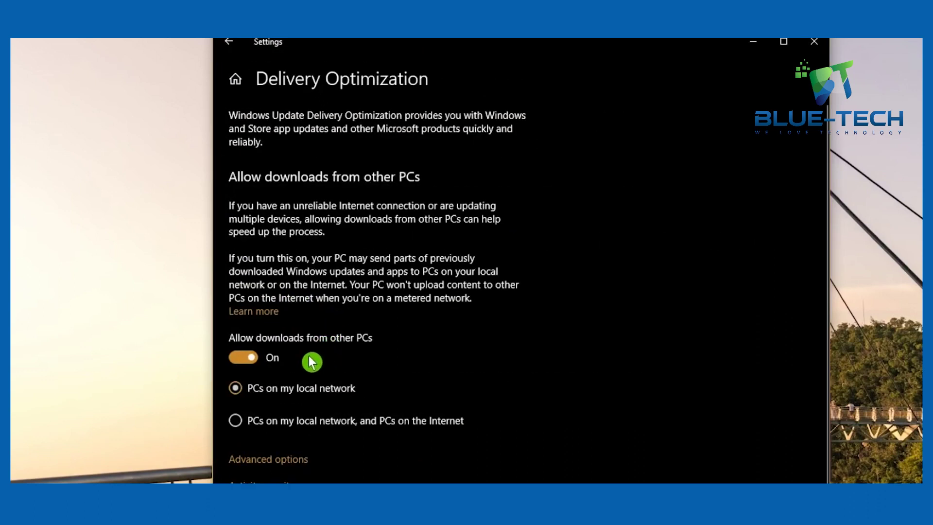
{"action": "left_click", "coordinate": [249, 358]}
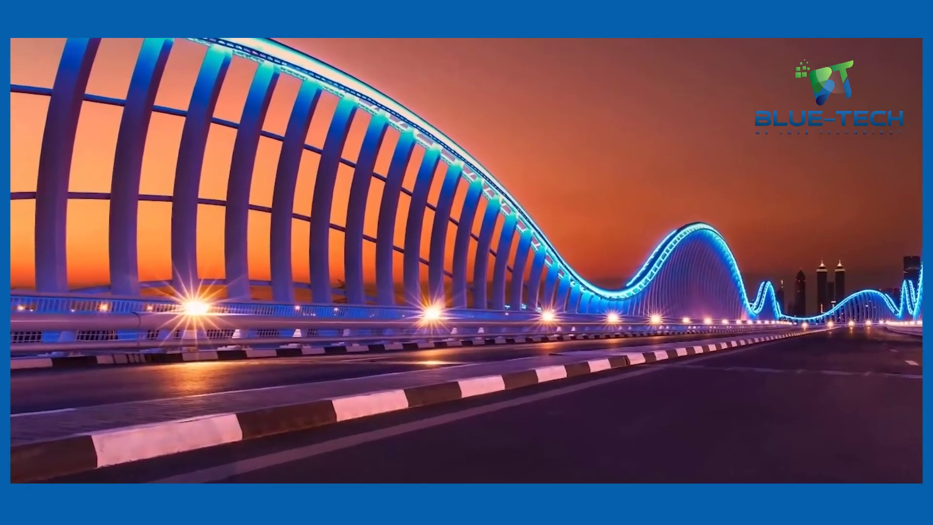
- Search Windows for "services" and open the Services console
{"action": "key", "text": "super+s"}
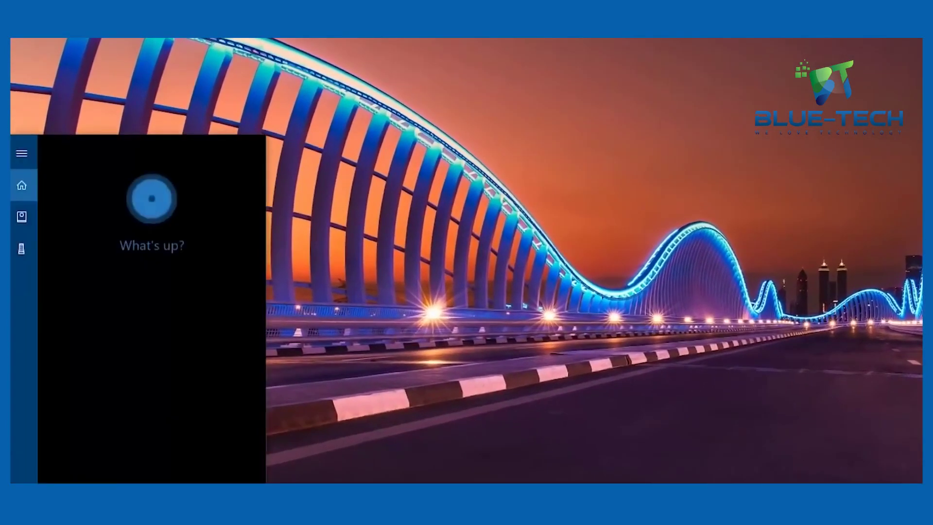
{"action": "type", "text": "services"}
{"action": "left_click", "coordinate": [138, 214]}
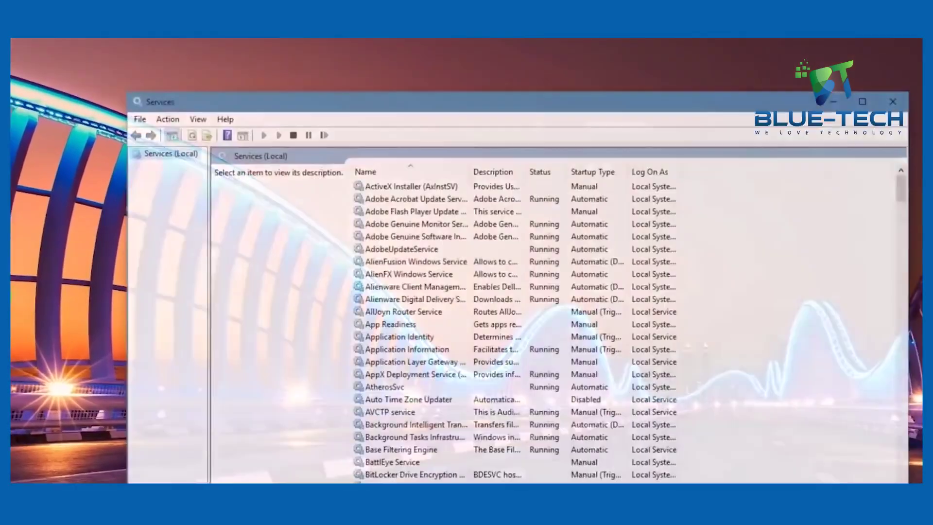
- Set the Windows Update service's startup type to Disabled and accept its properties
{"action": "left_click_drag", "start_coordinate": [909, 192], "coordinate": [904, 469]}
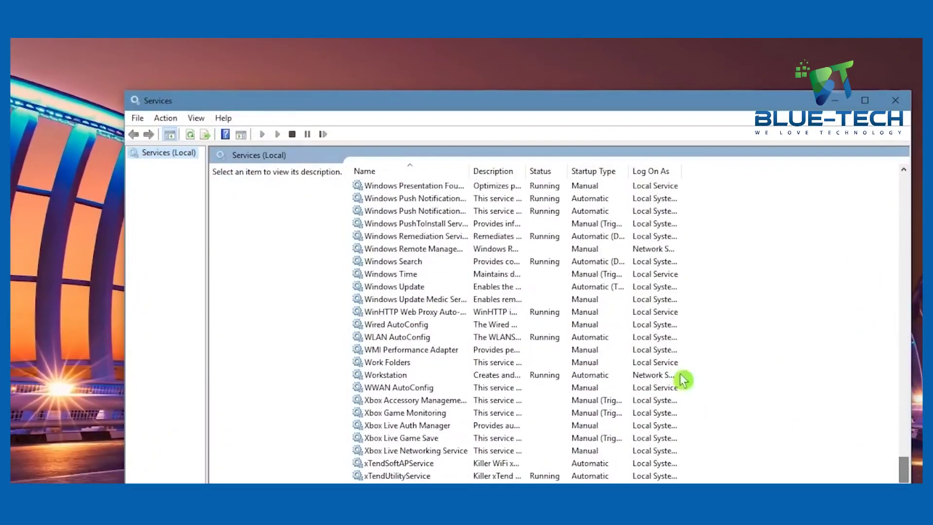
{"action": "double_click", "coordinate": [423, 287]}
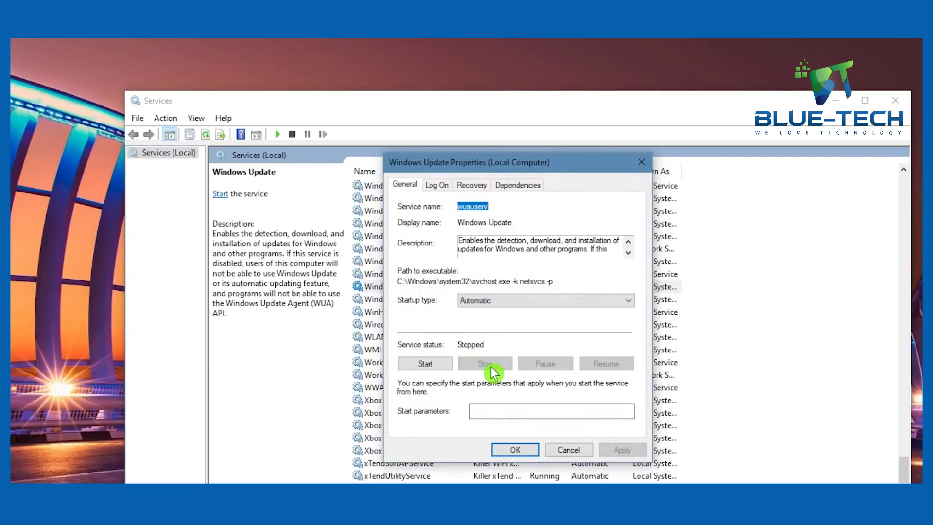
{"action": "left_click", "coordinate": [588, 302]}
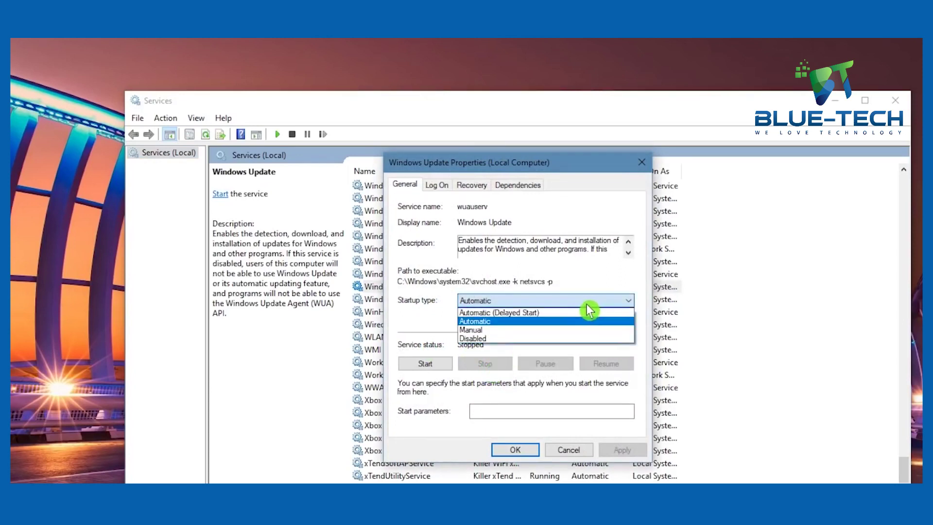
{"action": "left_click", "coordinate": [569, 338]}
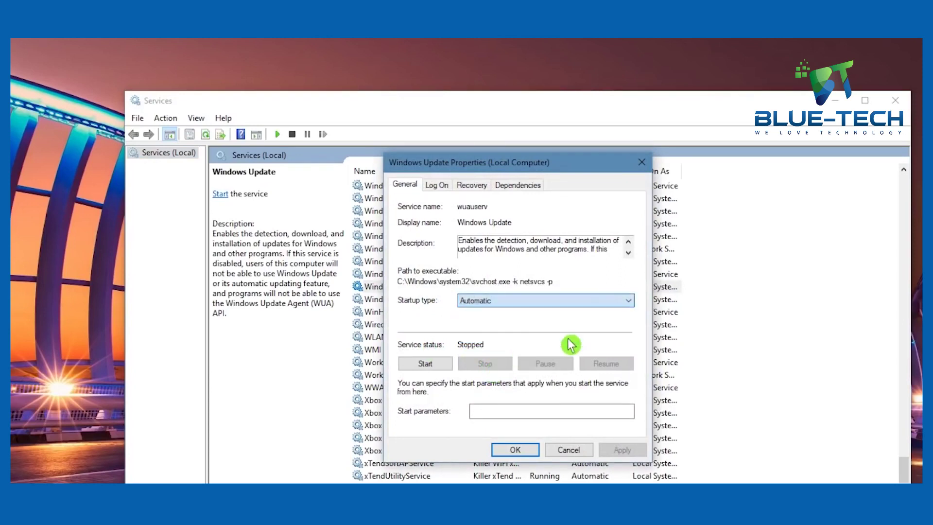
{"action": "left_click", "coordinate": [516, 449]}
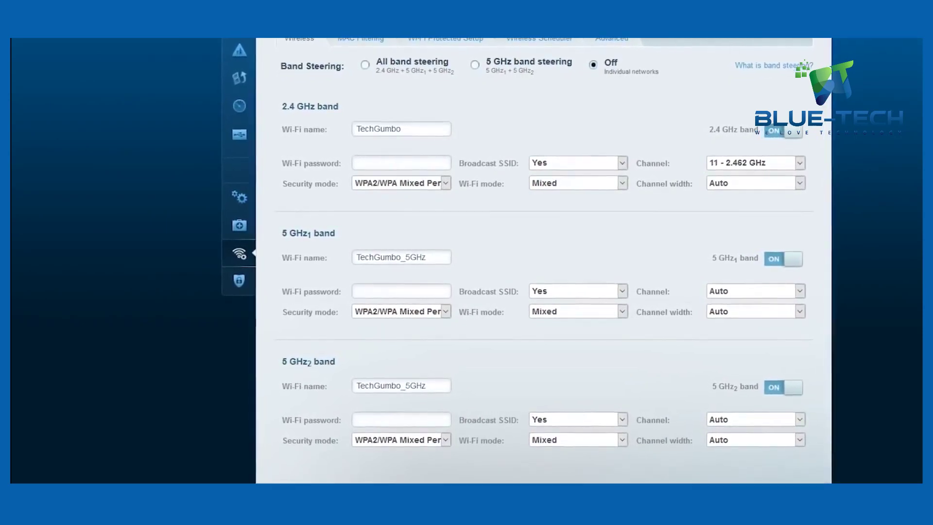
- Select channel 11 - 2.462 GHz for the 2.4 GHz band in the router's wireless settings
{"action": "left_click", "coordinate": [800, 163]}
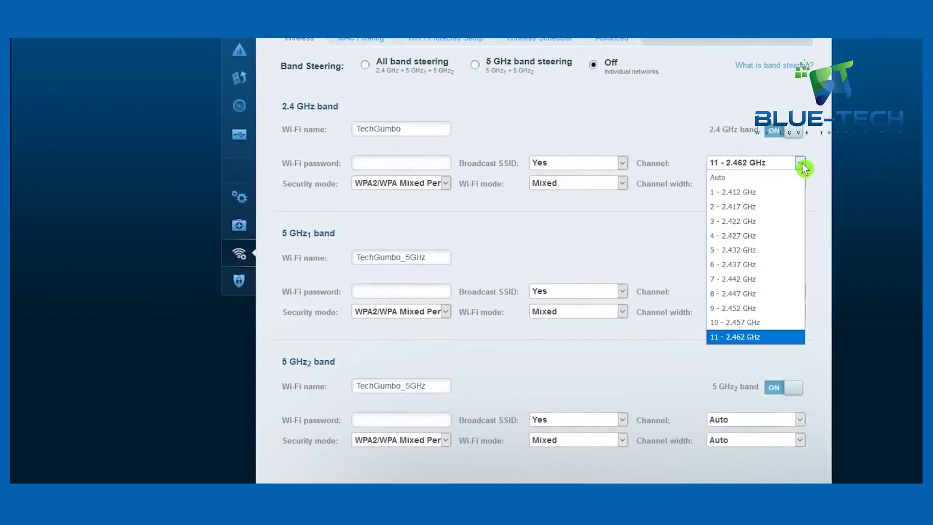
{"action": "left_click", "coordinate": [783, 340]}
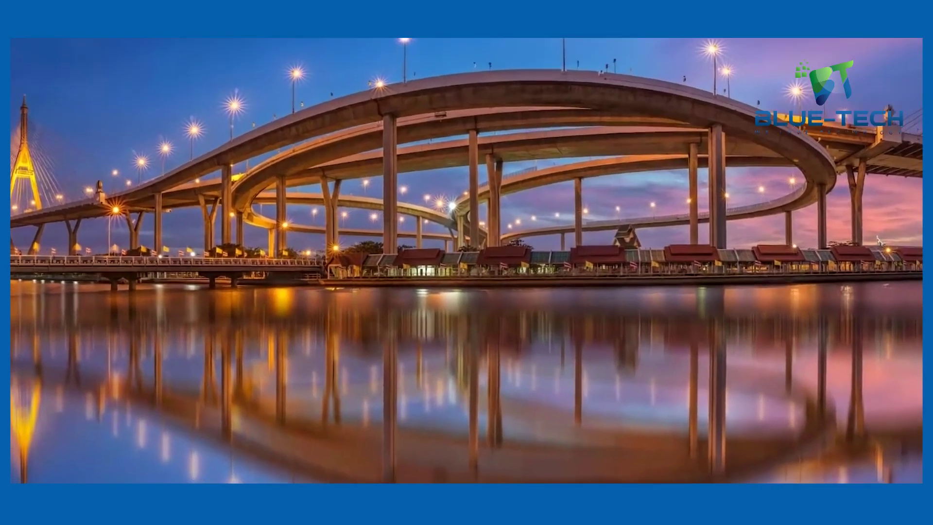
- Search Windows for "device manager" and open Device Manager
{"action": "key", "text": "super"}
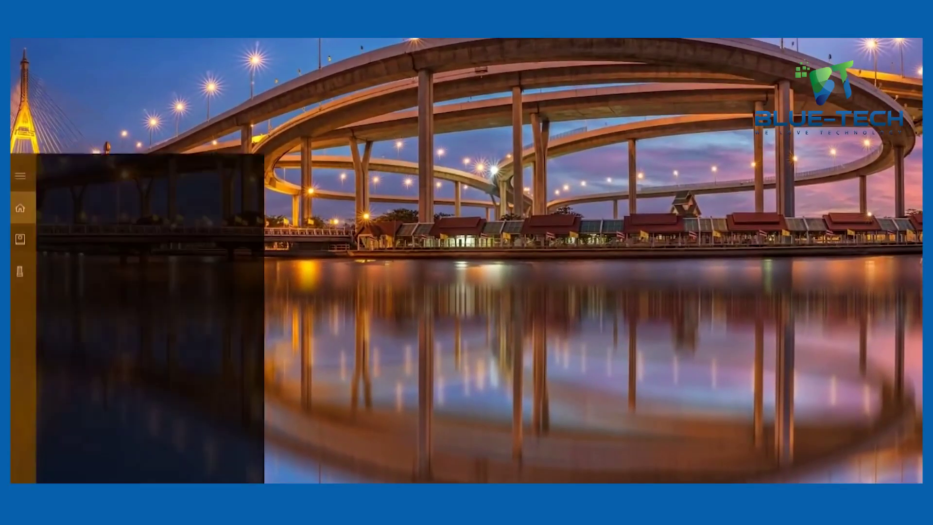
{"action": "type", "text": "device manager"}
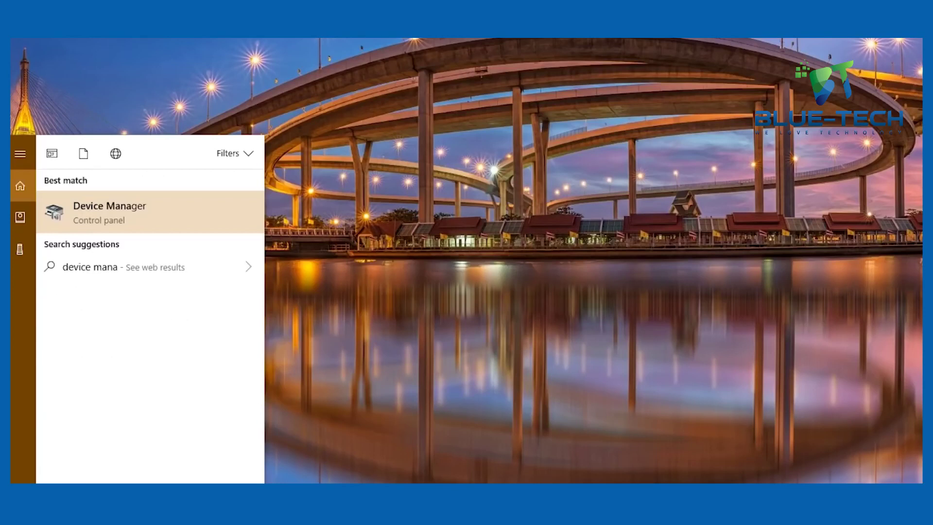
{"action": "left_click", "coordinate": [202, 219]}
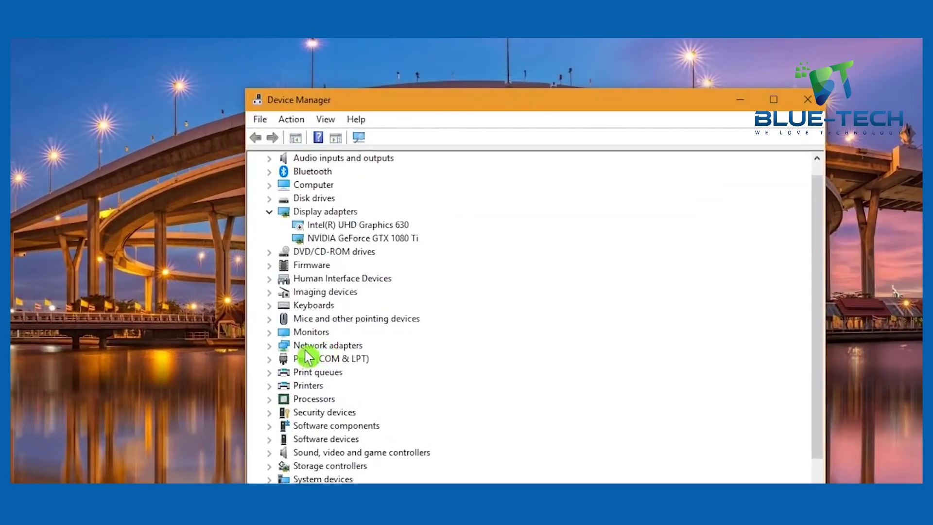
- Open the advanced properties of the Killer E2500 Gigabit Ethernet Controller under the network adapters
{"action": "left_click", "coordinate": [275, 345]}
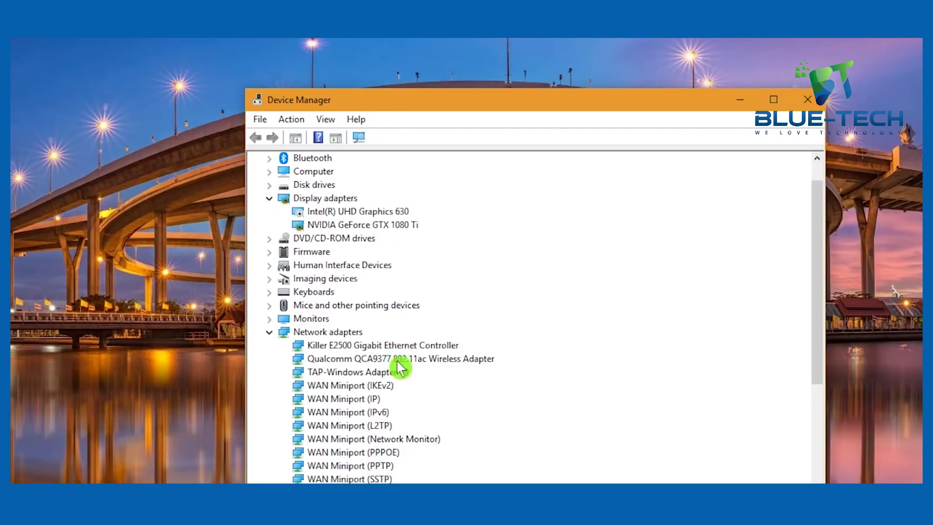
{"action": "left_click", "coordinate": [457, 368]}
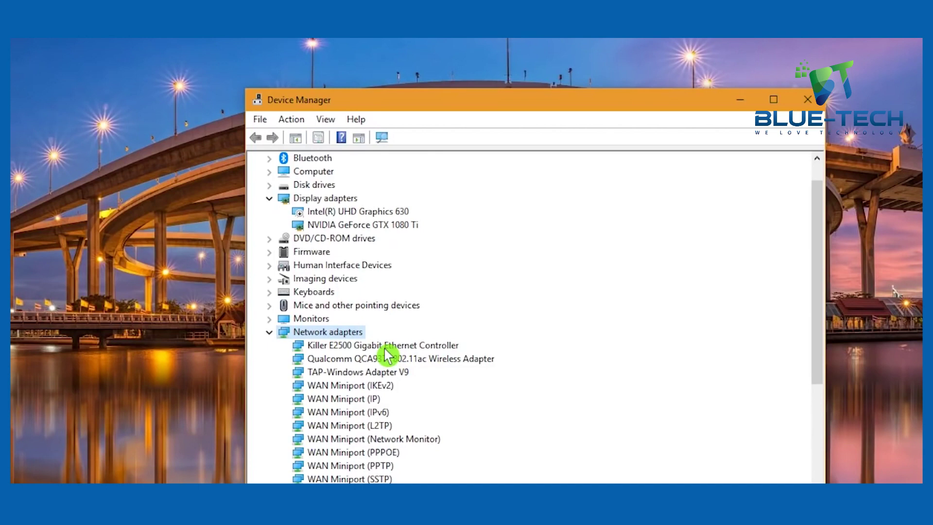
{"action": "double_click", "coordinate": [385, 346]}
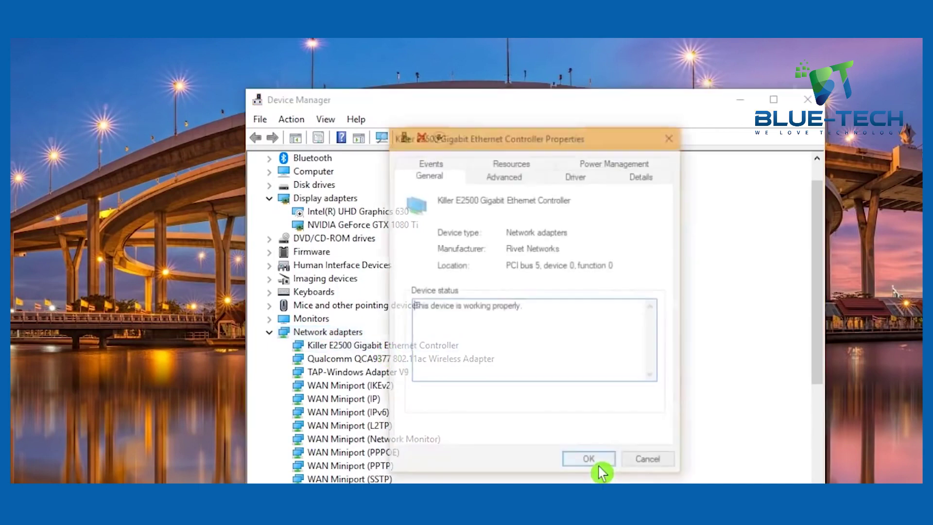
{"action": "left_click", "coordinate": [522, 181]}
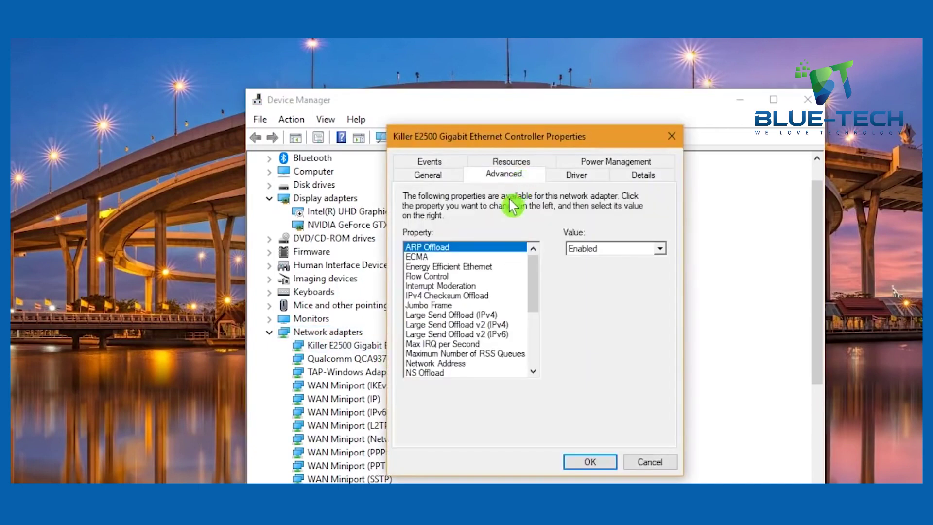
- Set the Ethernet controller's Large Send Offload v2 (IPv4) property to Disabled
{"action": "left_click", "coordinate": [487, 324]}
{"action": "left_click", "coordinate": [660, 249]}
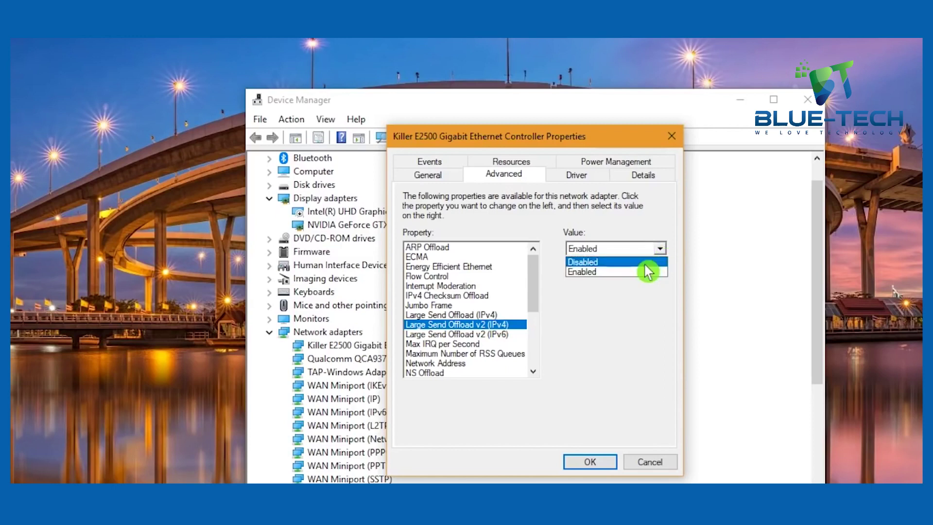
{"action": "left_click", "coordinate": [651, 262]}
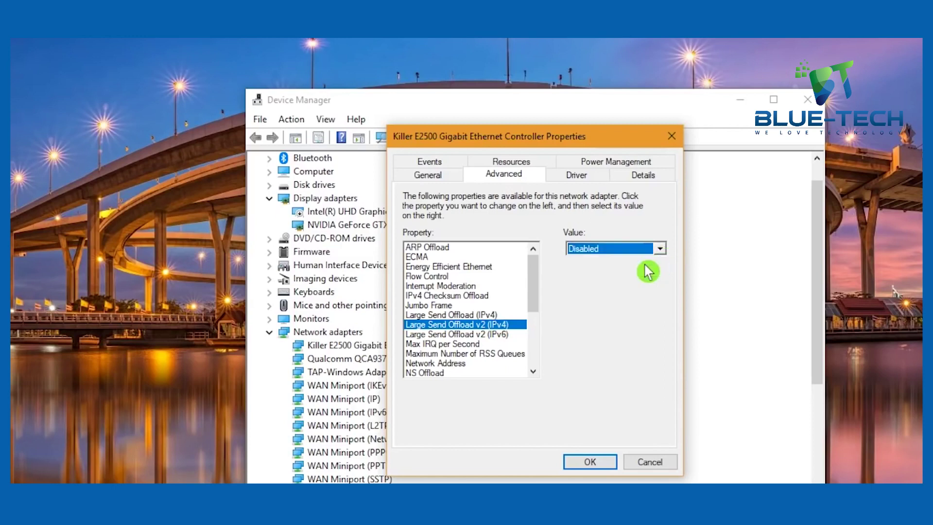
- Set Large Send Offload v2 (IPv6) to Disabled and accept the Ethernet controller's properties
{"action": "left_click", "coordinate": [480, 336]}
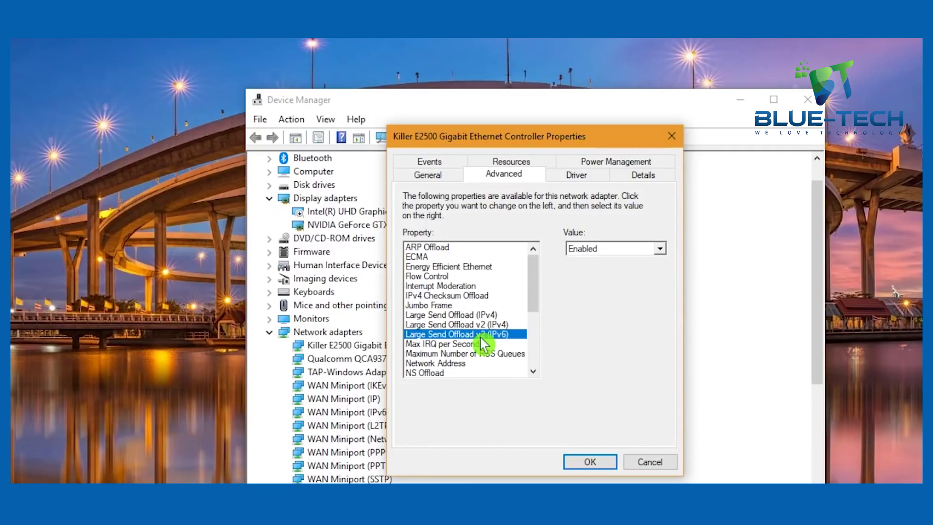
{"action": "left_click", "coordinate": [660, 249]}
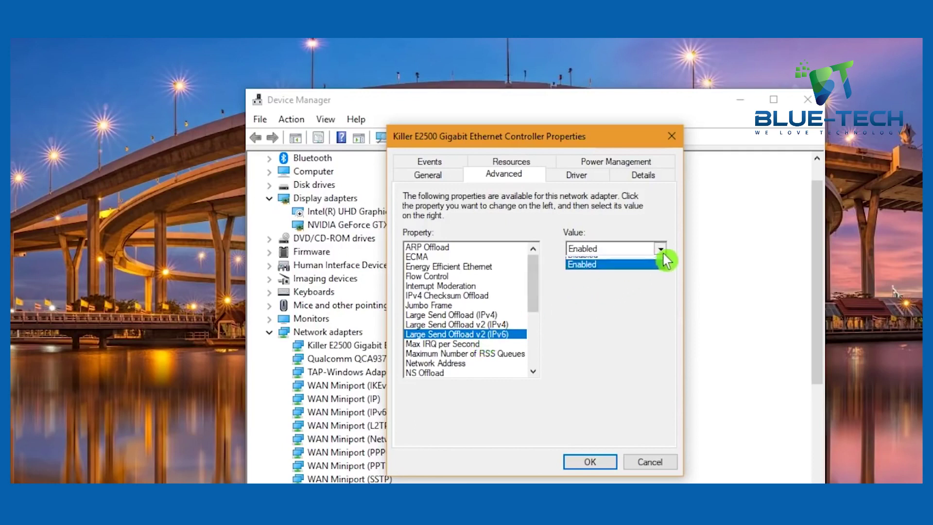
{"action": "left_click", "coordinate": [647, 263]}
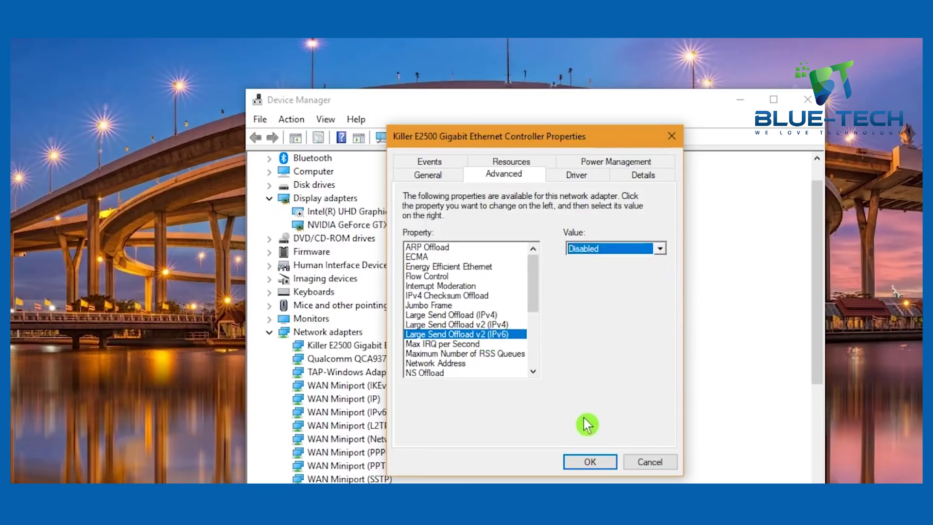
{"action": "left_click", "coordinate": [589, 464]}
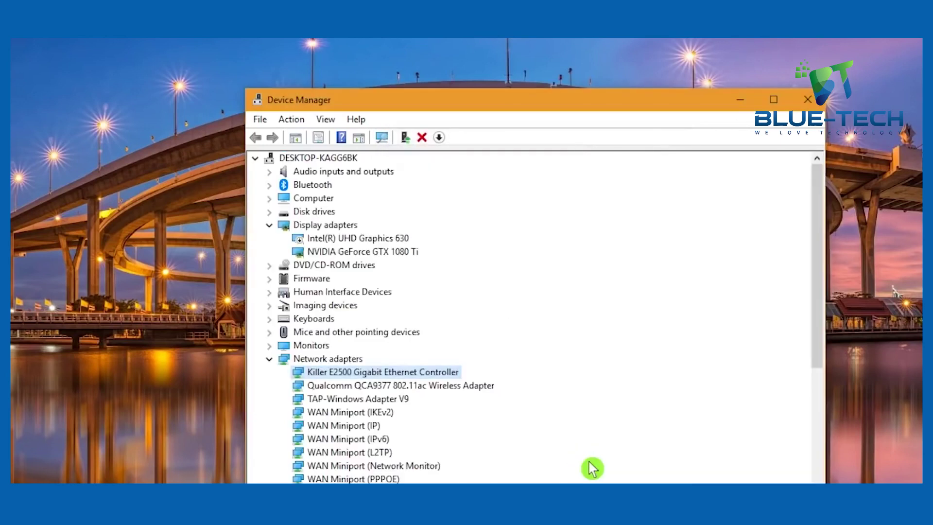